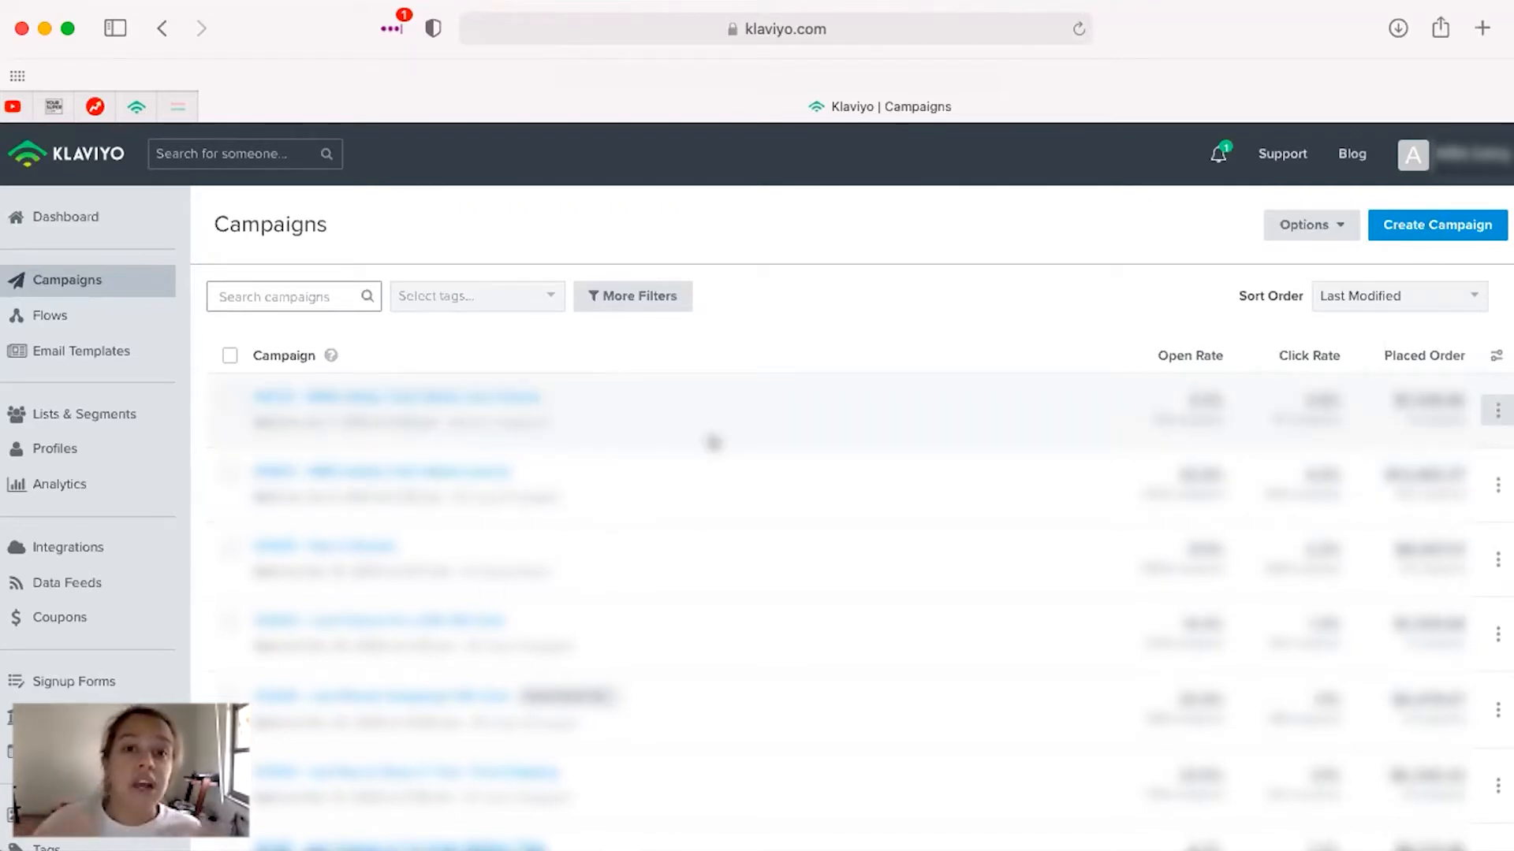
Start cloning the first campaign in the list and name the clone "TEST - Name as Campaign Name"
left_click(1497, 411)
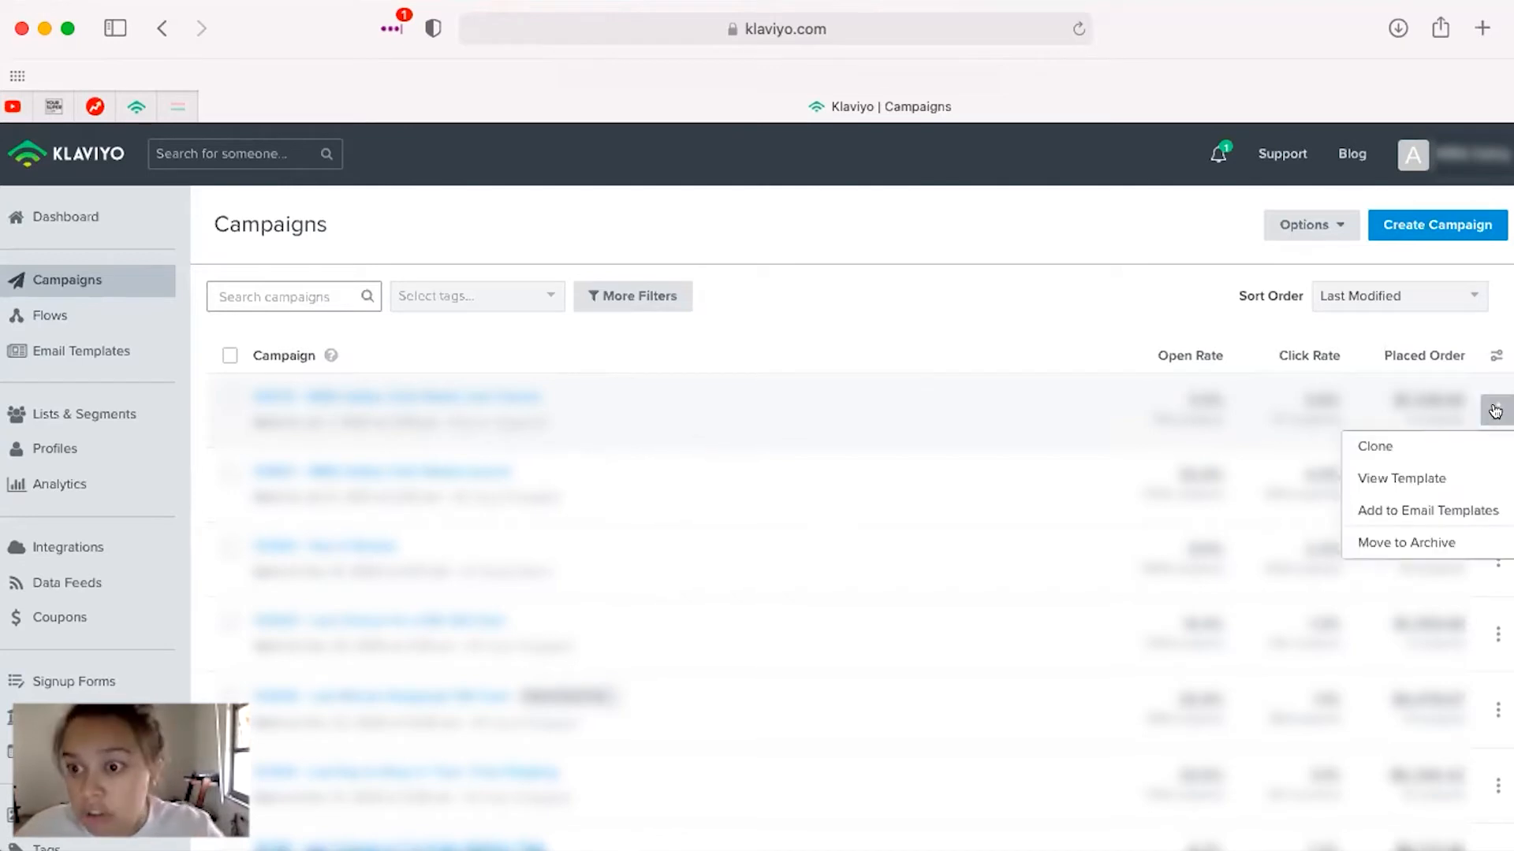
left_click(1403, 443)
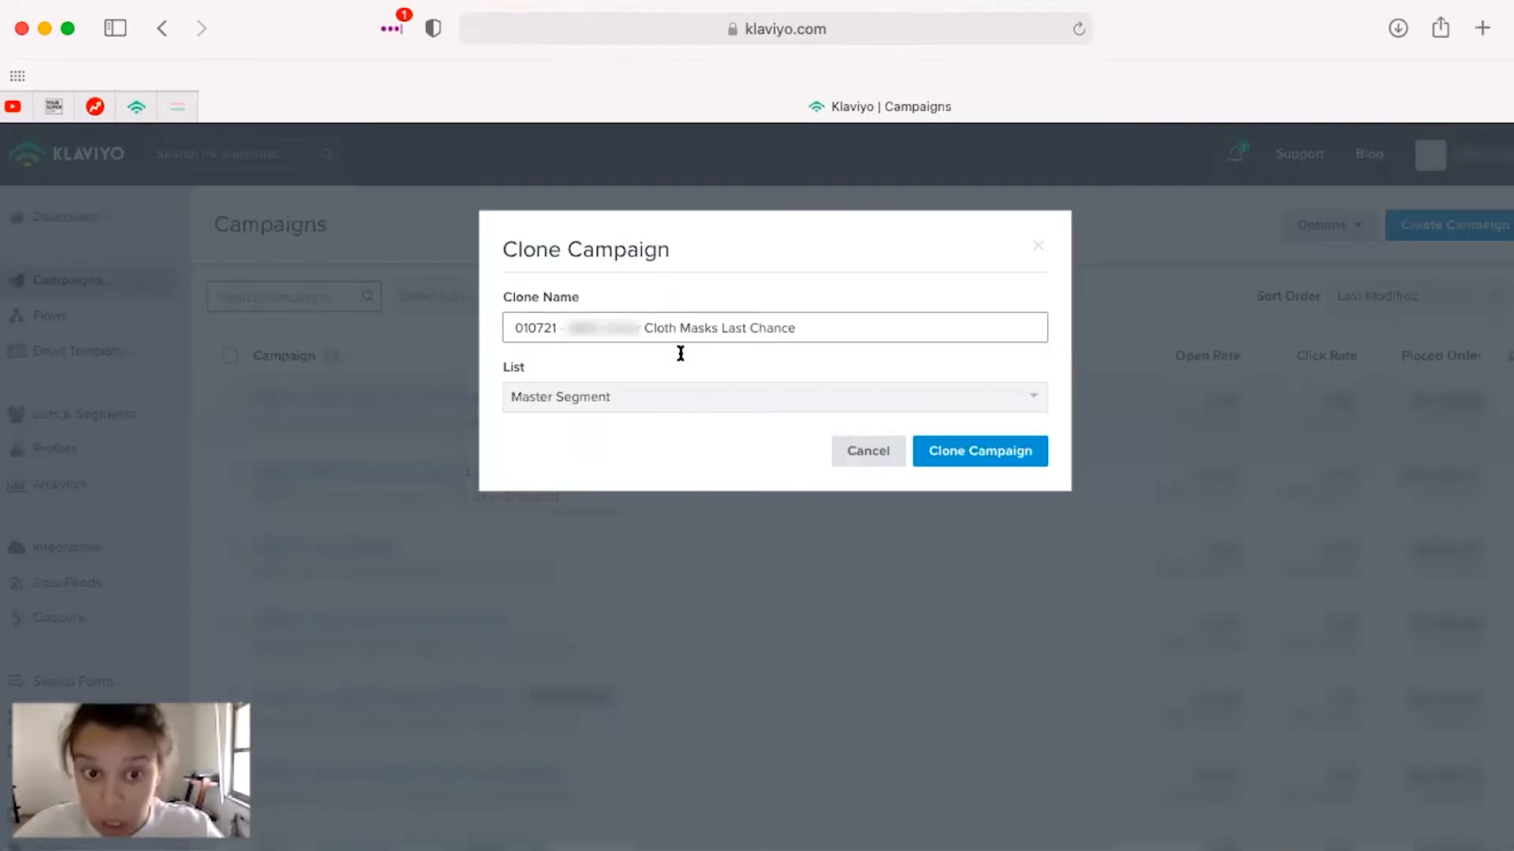
double_click(543, 319)
left_click_drag(837, 313, 436, 317)
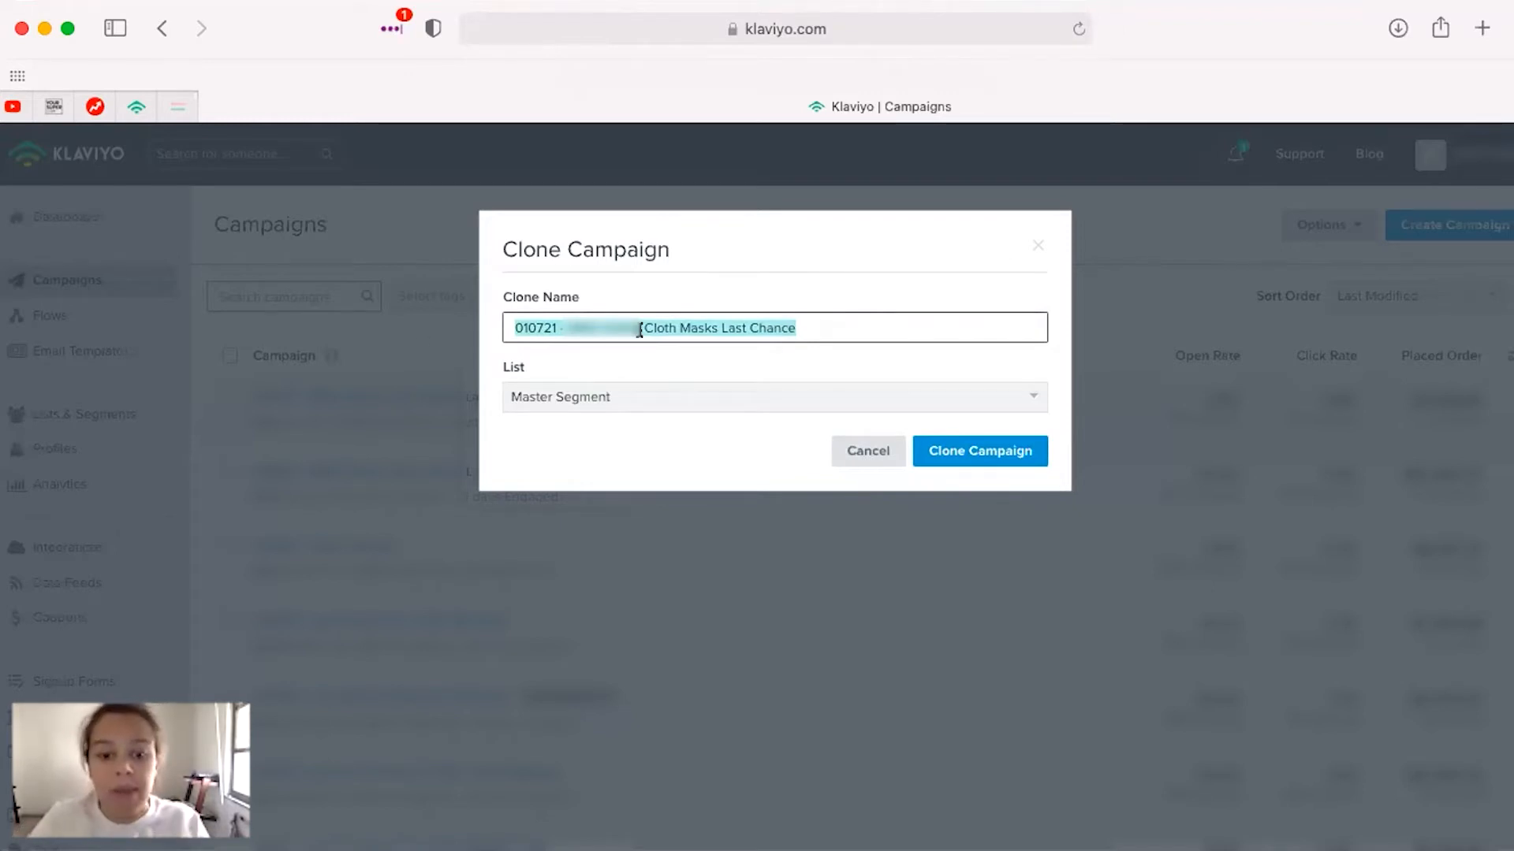
type("TEST - Name ")
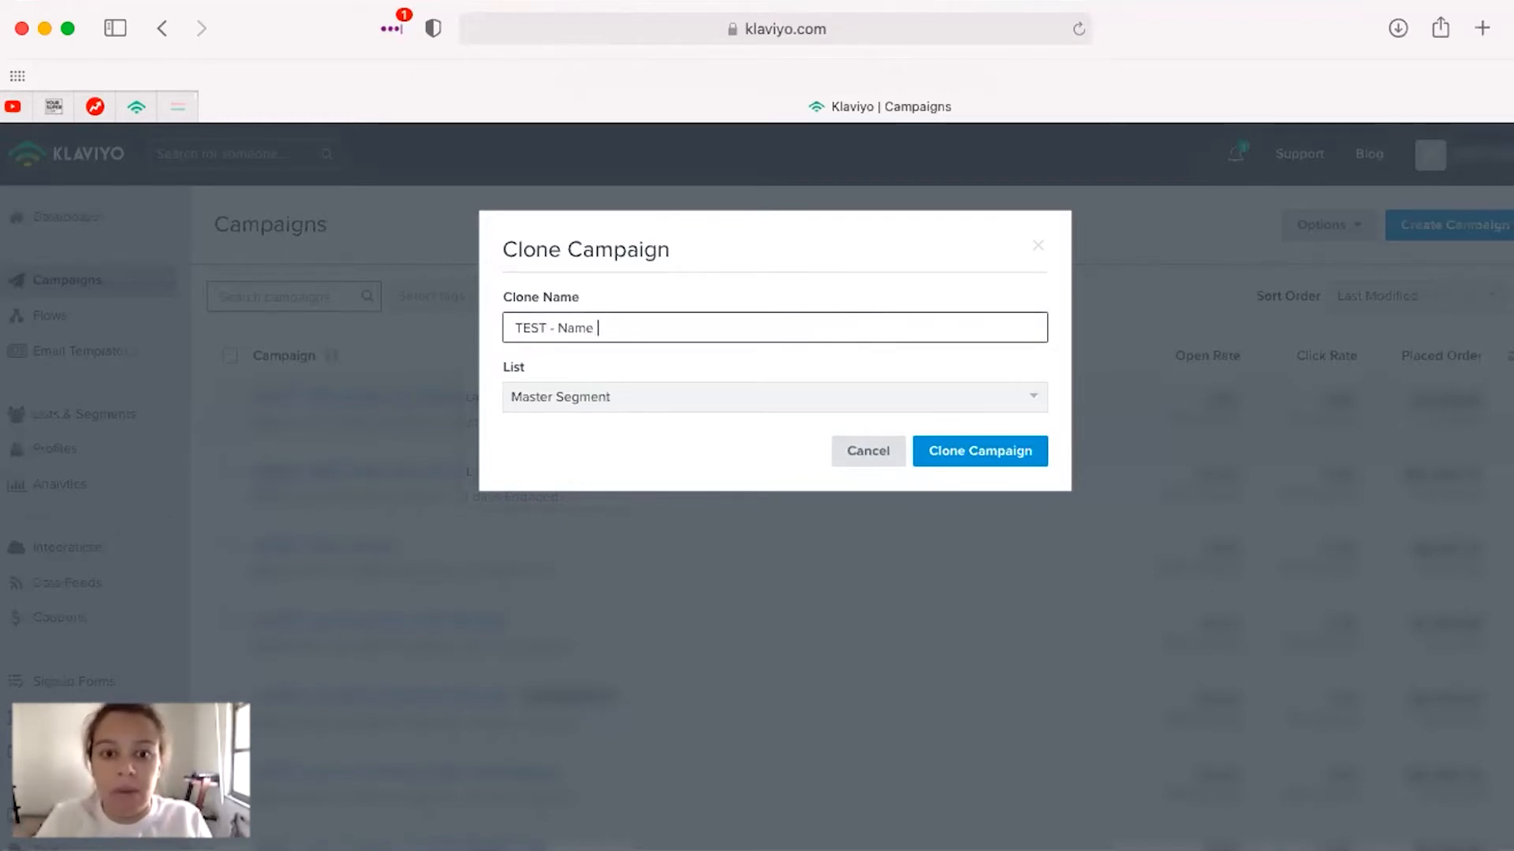
type("as Campaign Name")
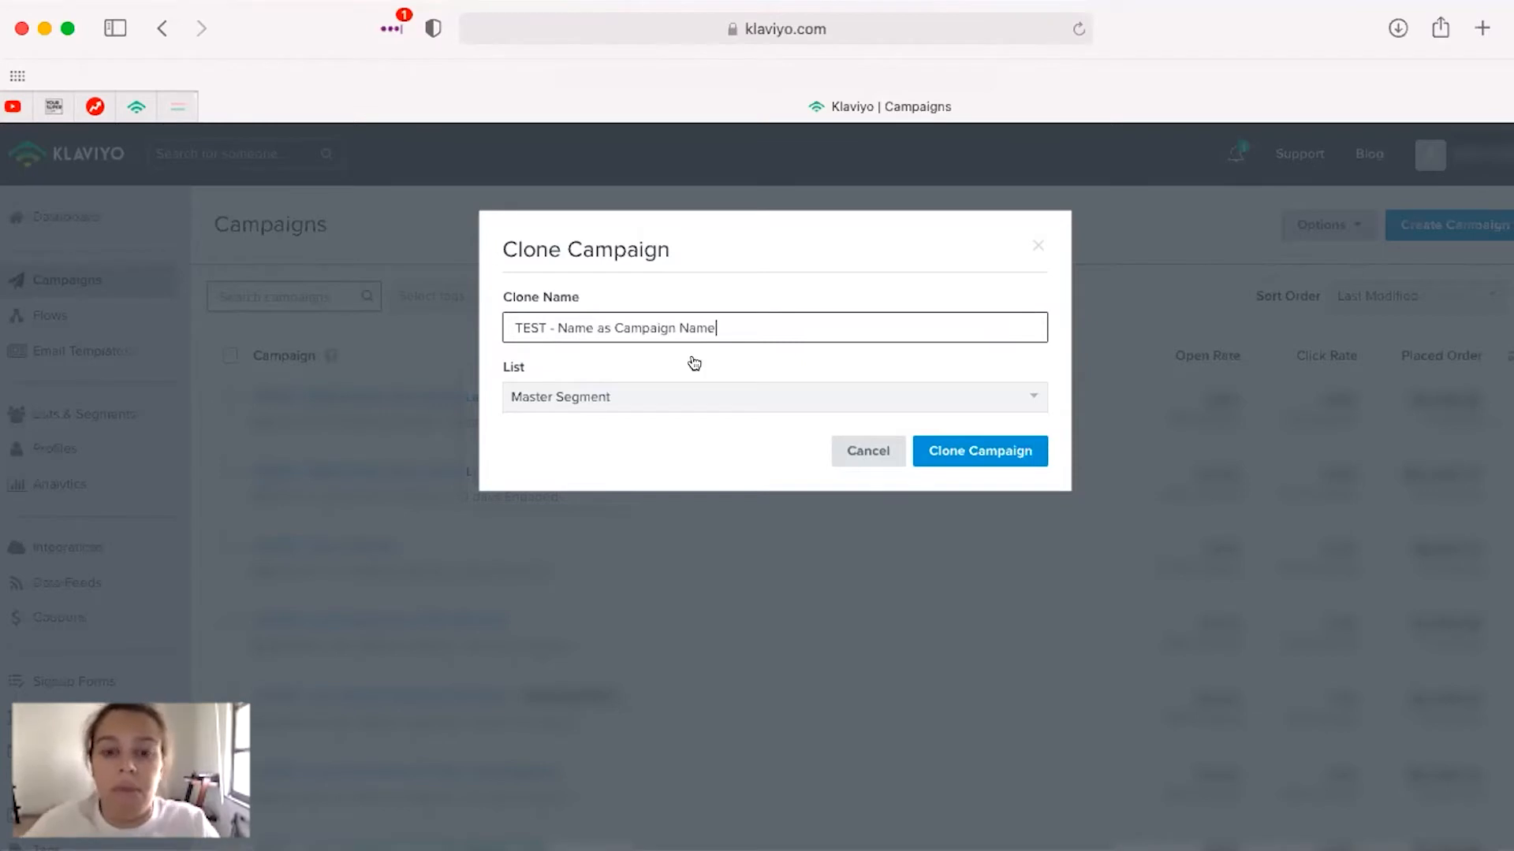
Set the clone's list to "90 days Engaged" and create the cloned campaign
left_click(590, 395)
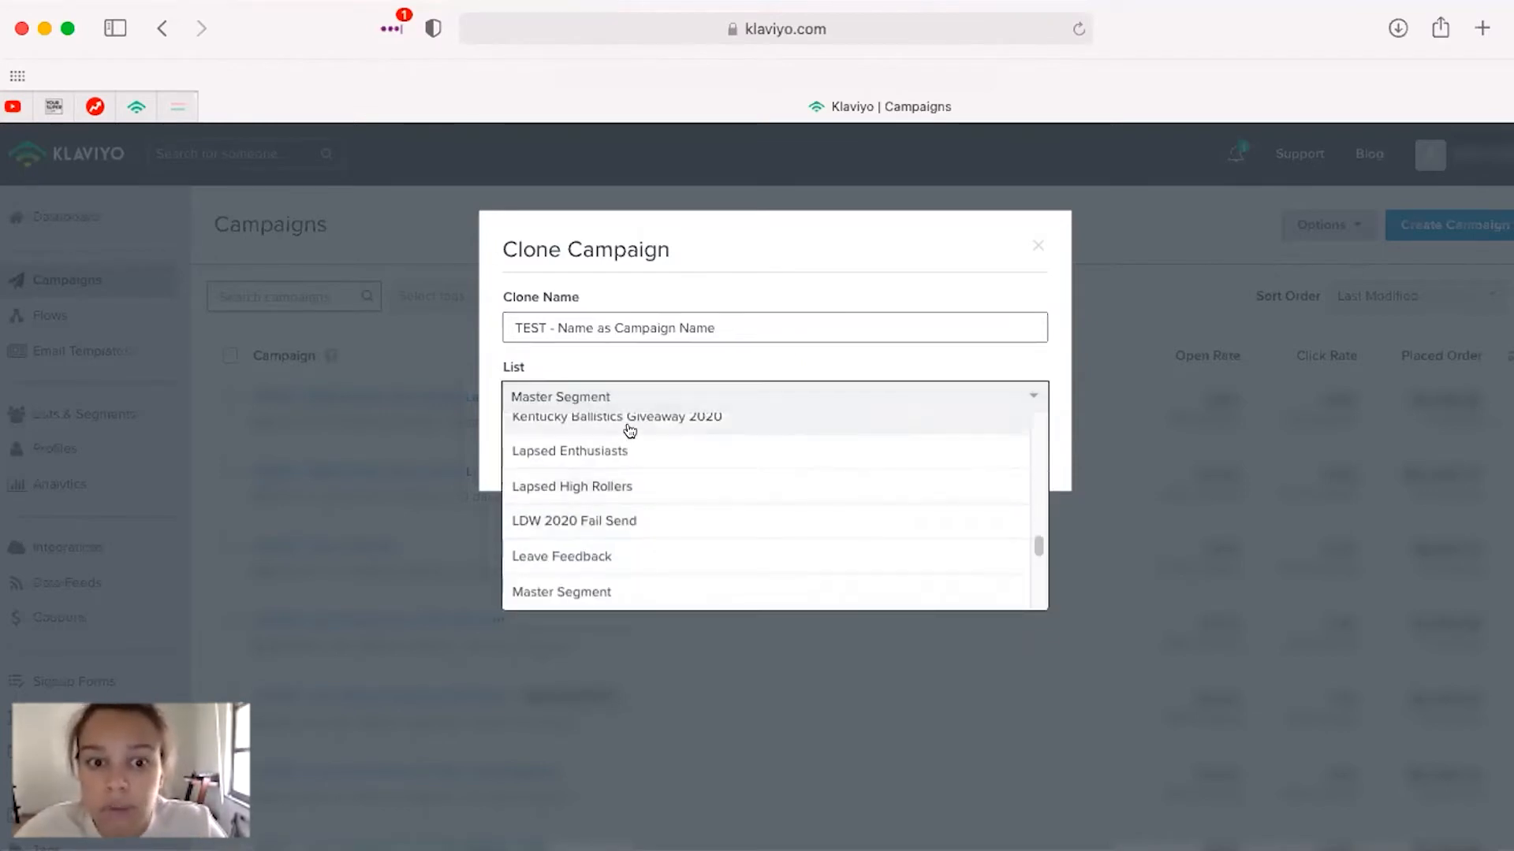
scroll(652, 501, "up", 15)
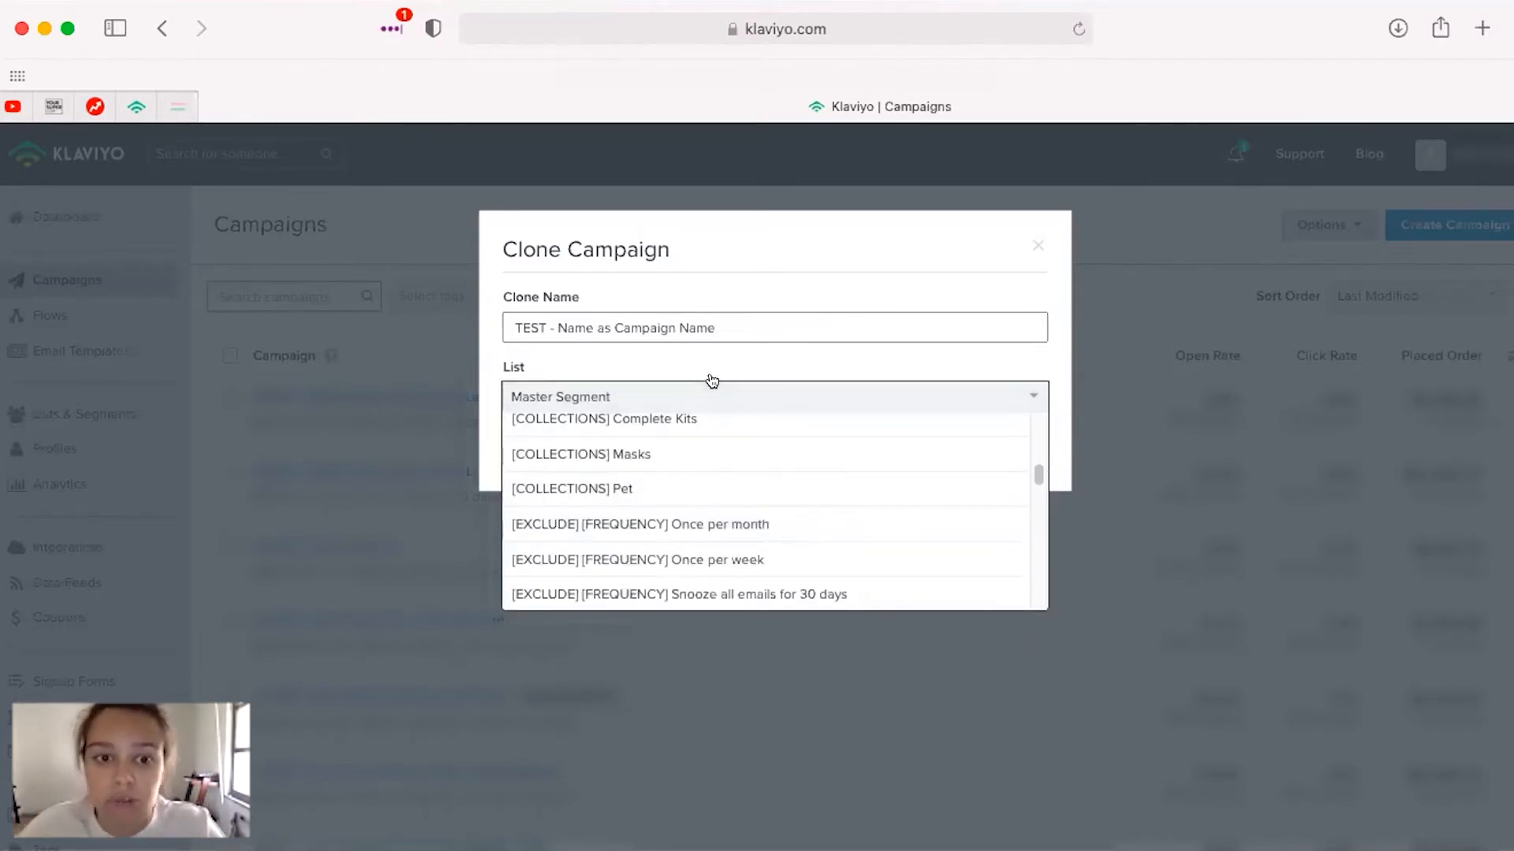
scroll(694, 539, "down", 3)
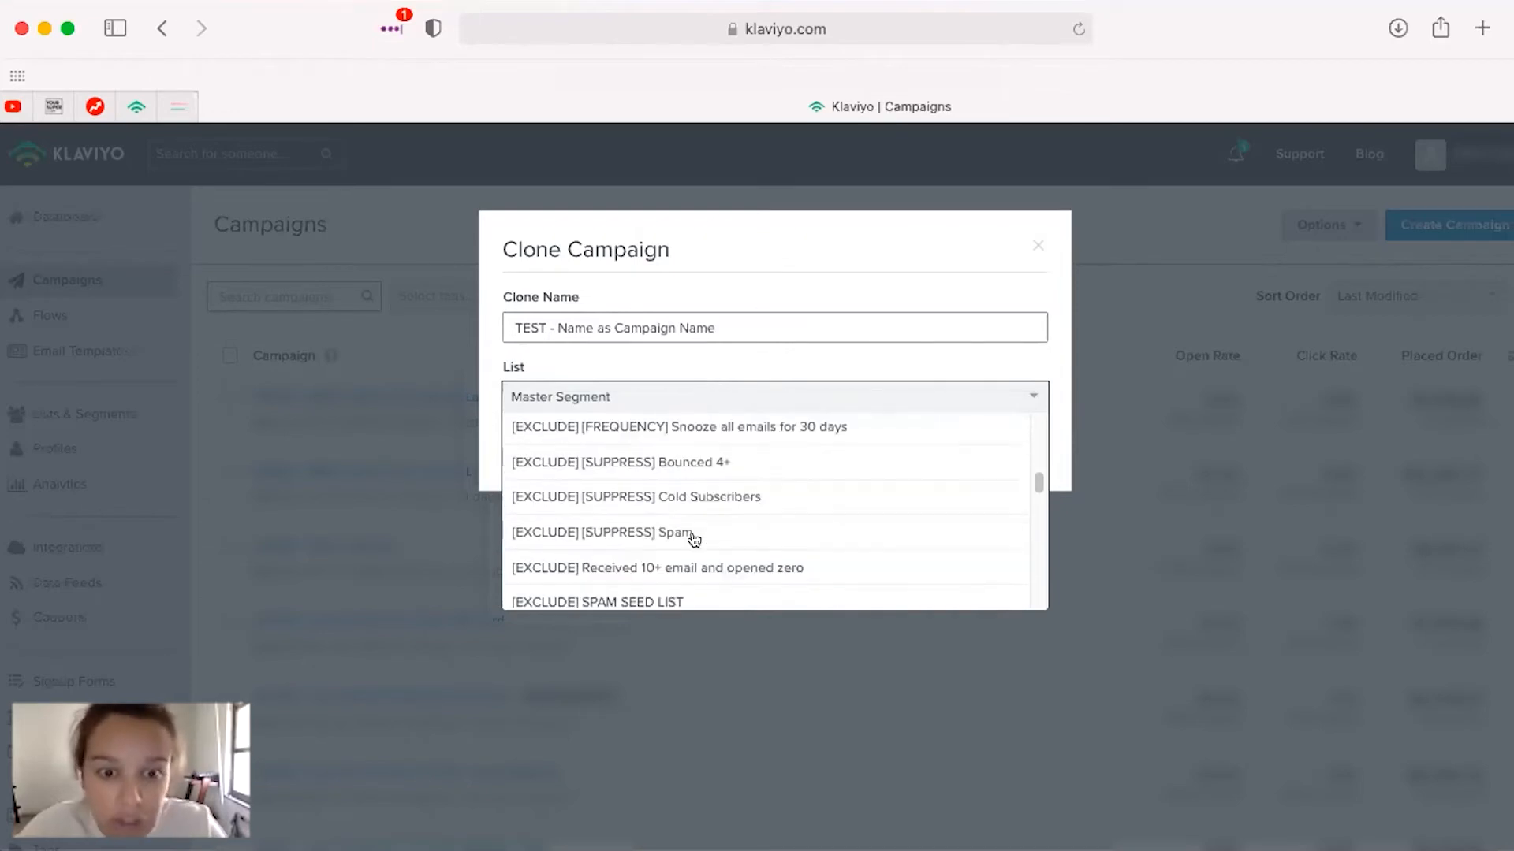
scroll(701, 536, "down", 3)
scroll(707, 534, "up", 10)
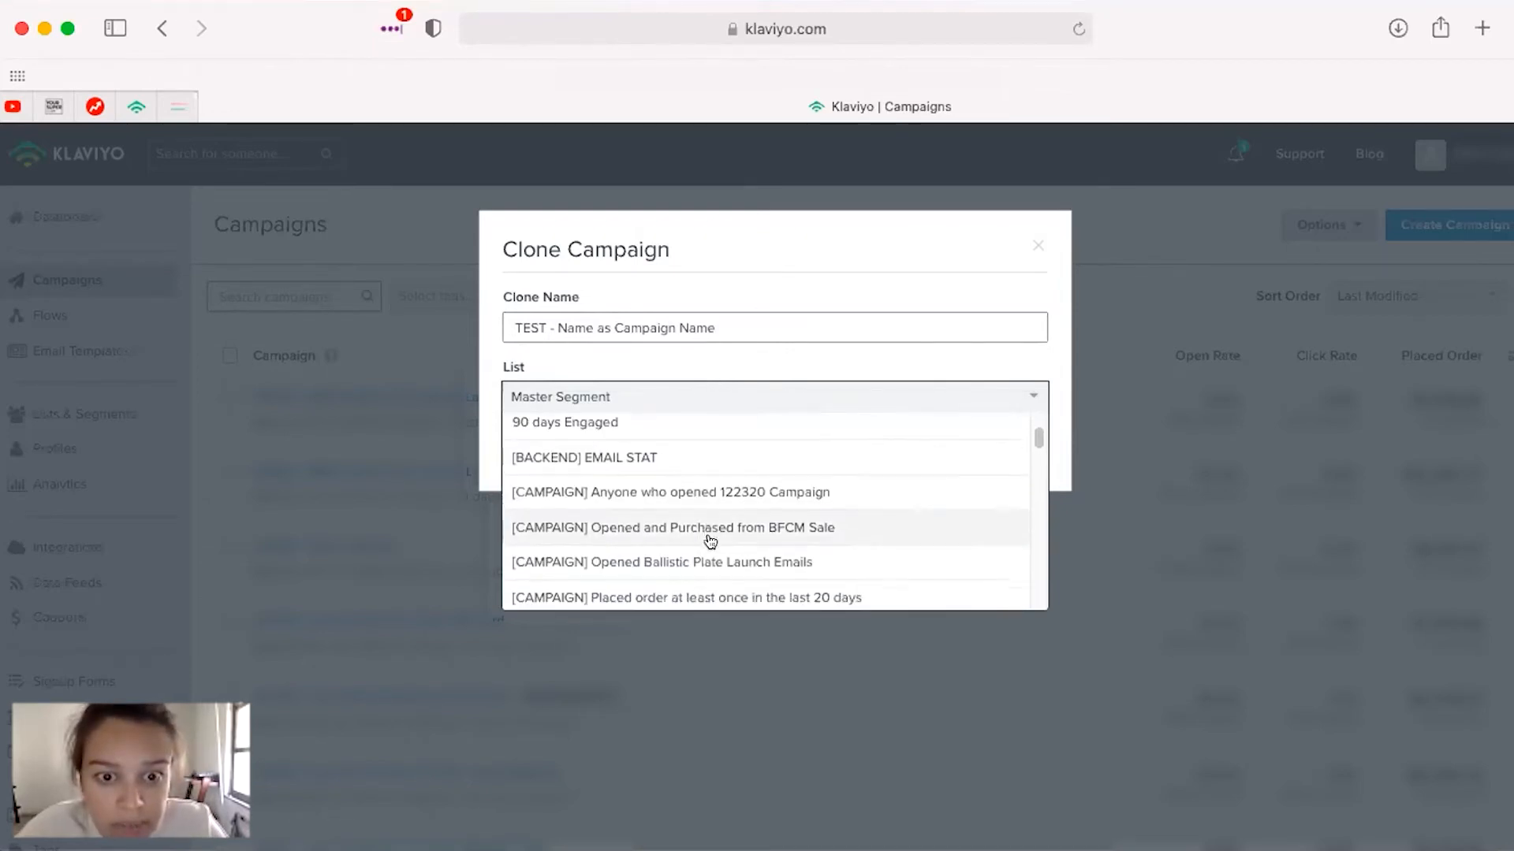
scroll(709, 541, "down", 1)
scroll(618, 517, "up", 3)
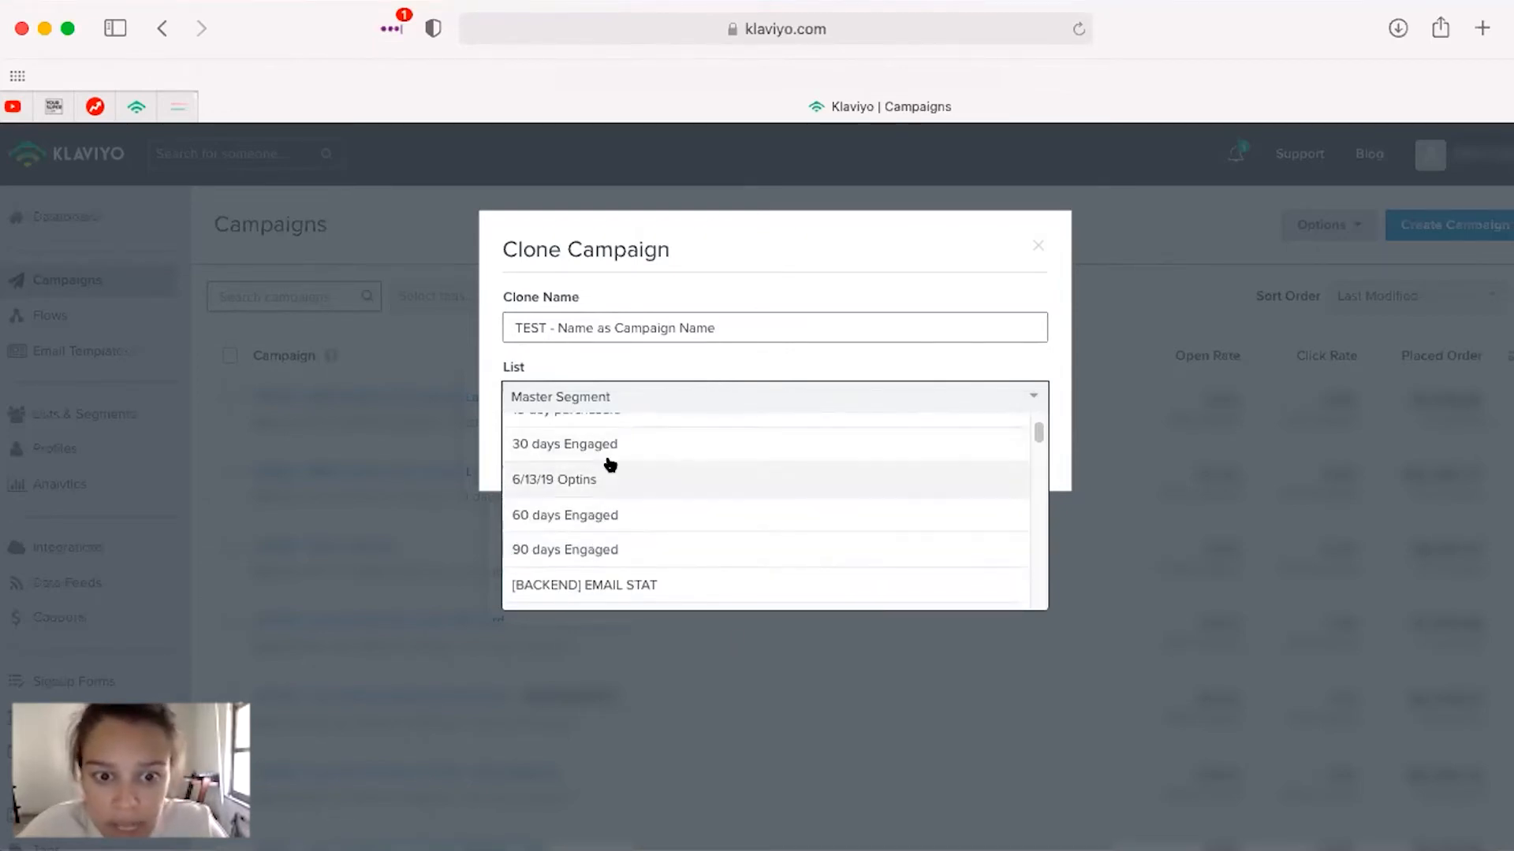
left_click(615, 549)
left_click(980, 451)
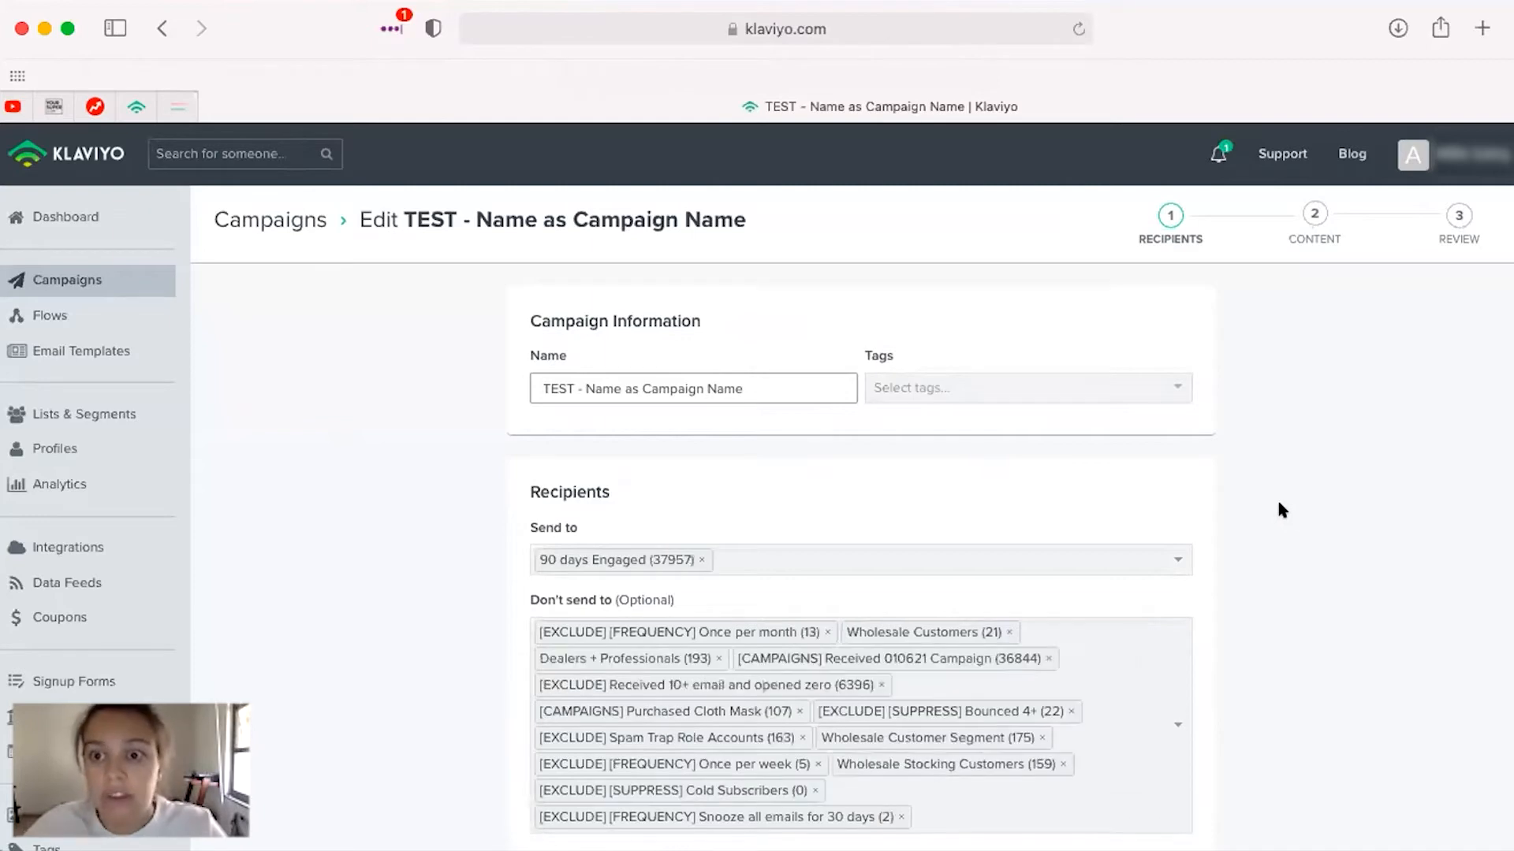
Review the cloned campaign's information and recipients, including the segments available to send to
scroll(1261, 591, "down", 1)
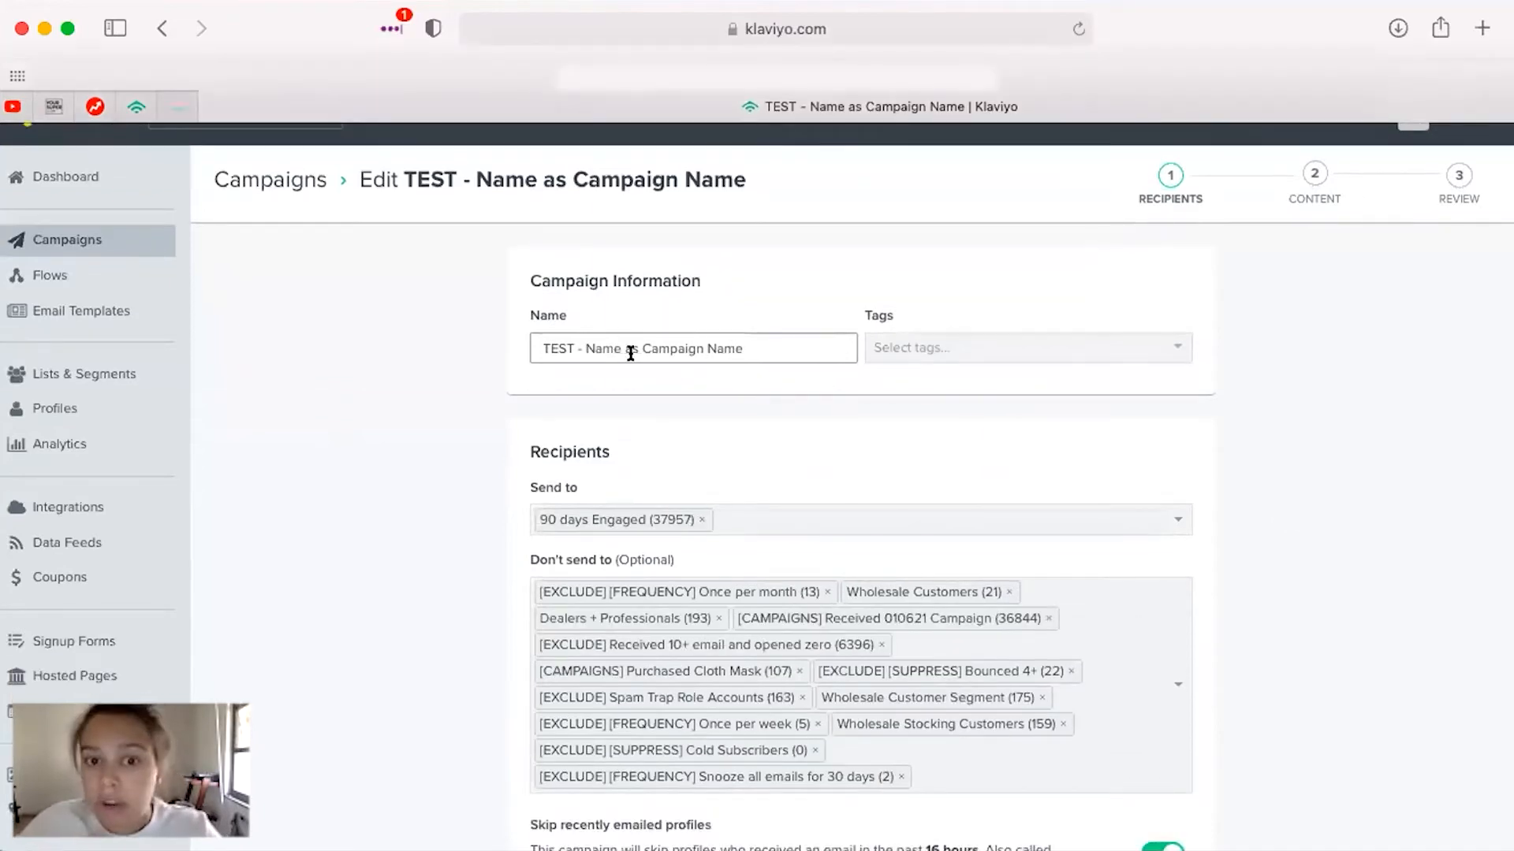
scroll(1254, 489, "down", 3)
scroll(1271, 495, "down", 2)
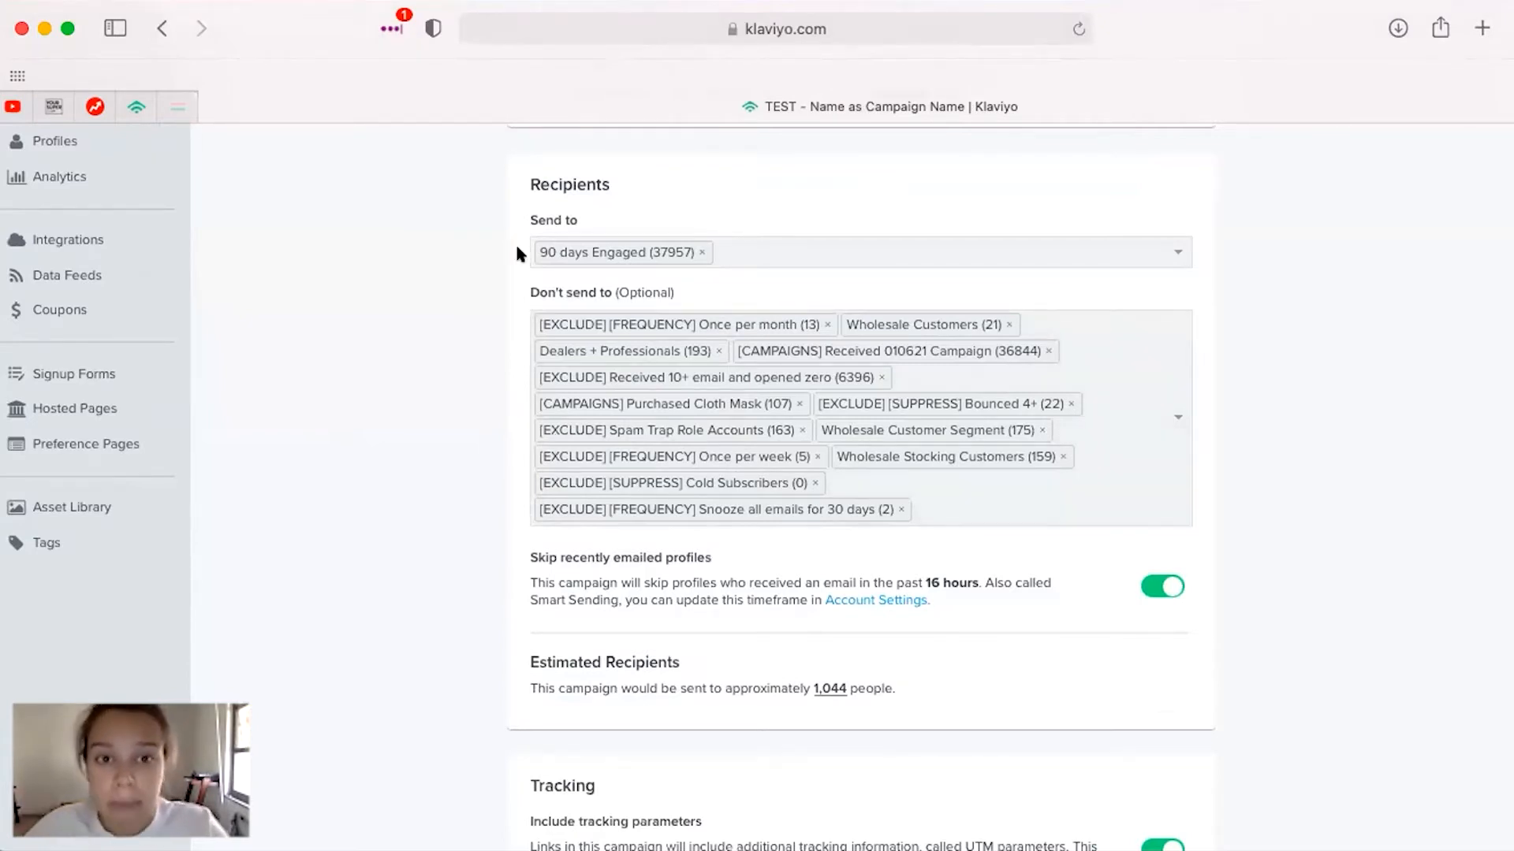
left_click(734, 246)
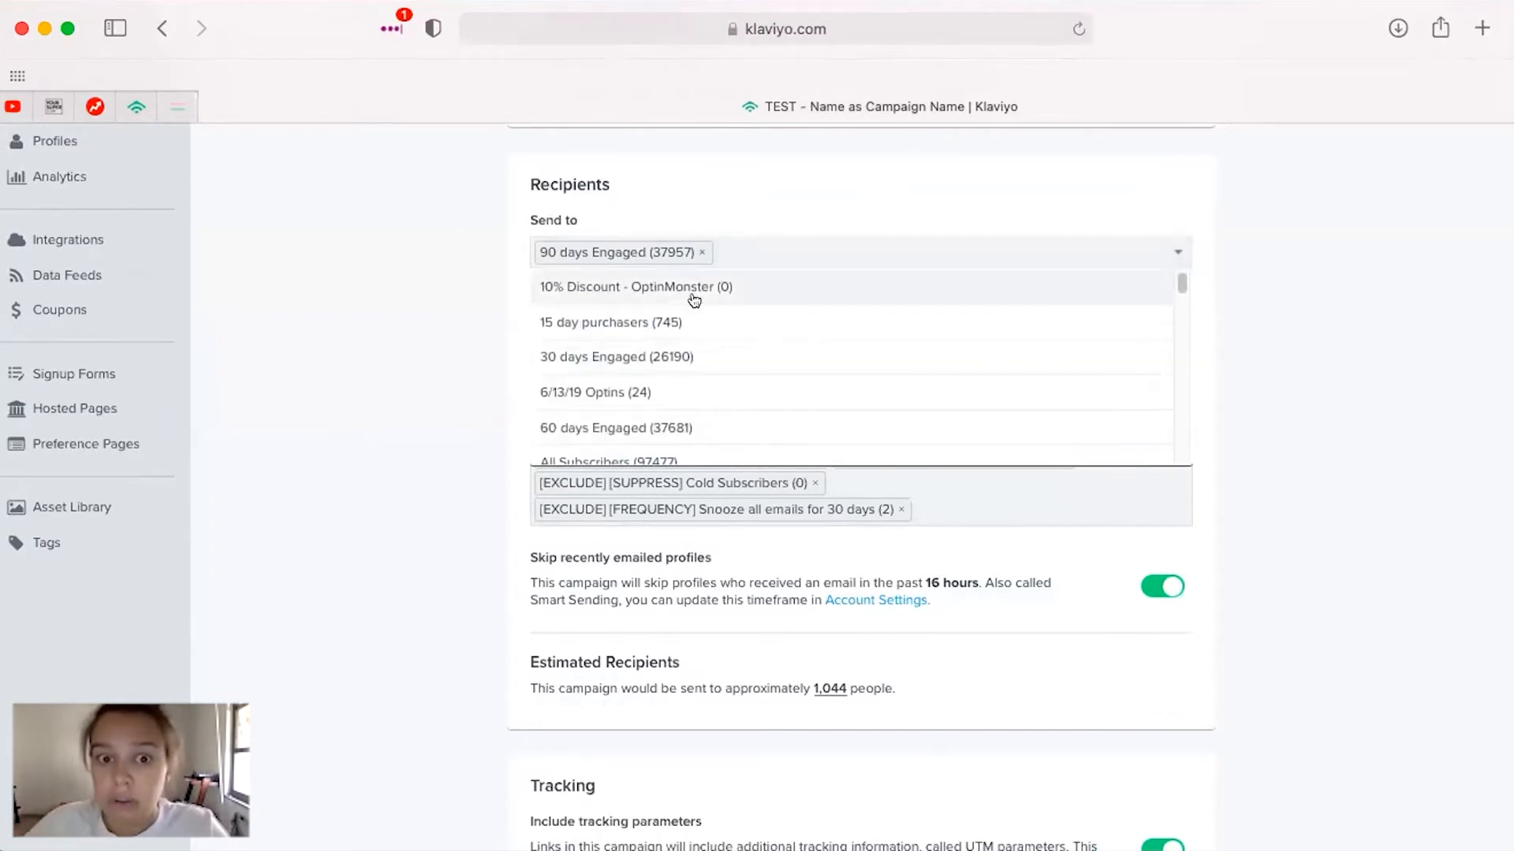
left_click(392, 416)
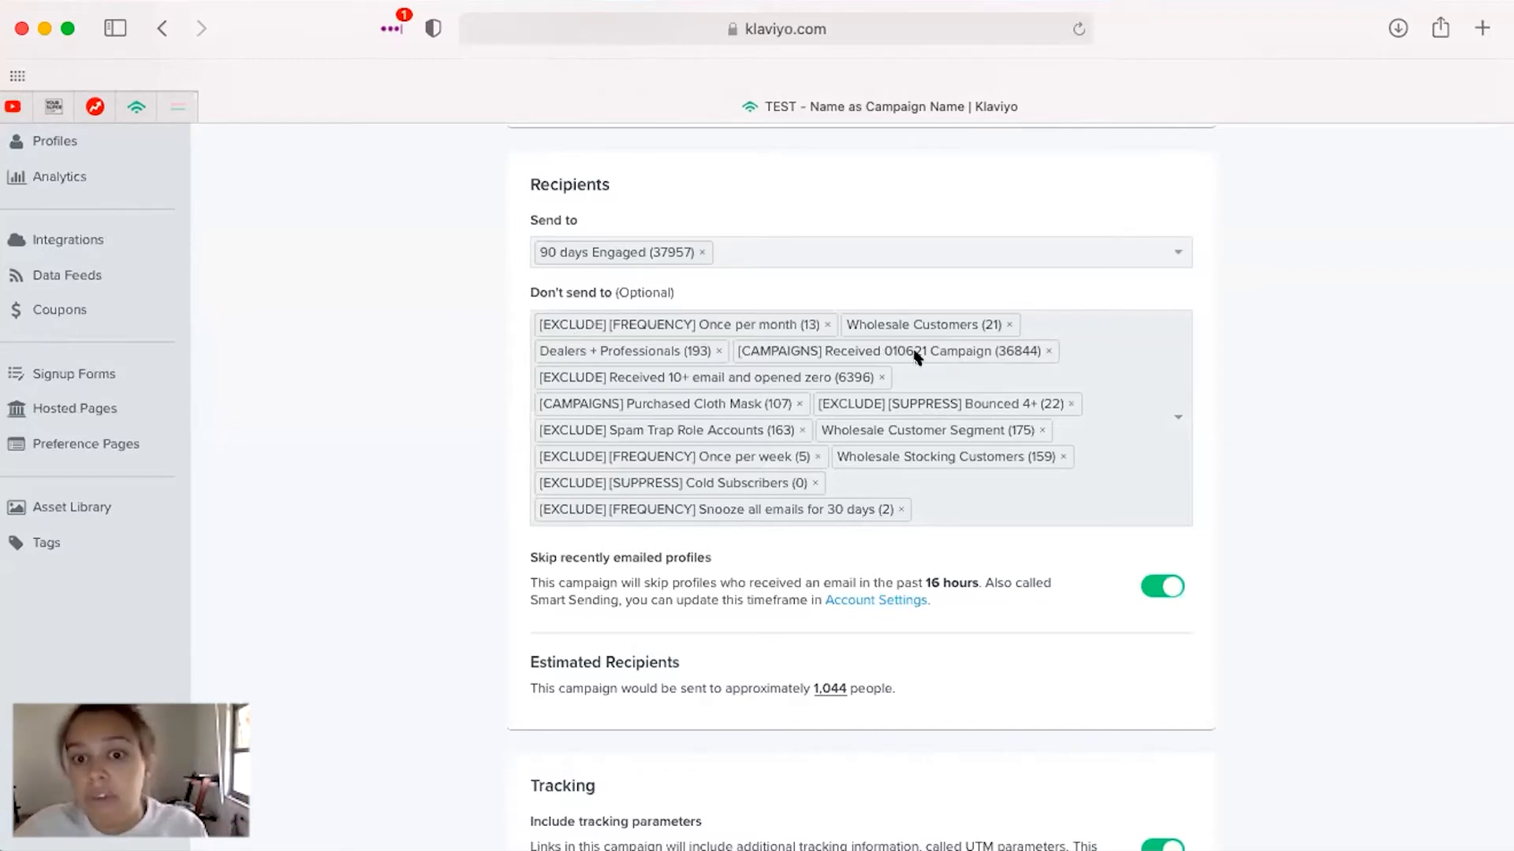
Remove the "[CAMPAIGNS] Received 010621 Campaign" and "[CAMPAIGNS] Purchased Cloth Mask" segments from the campaign's exclusions
left_click(1048, 351)
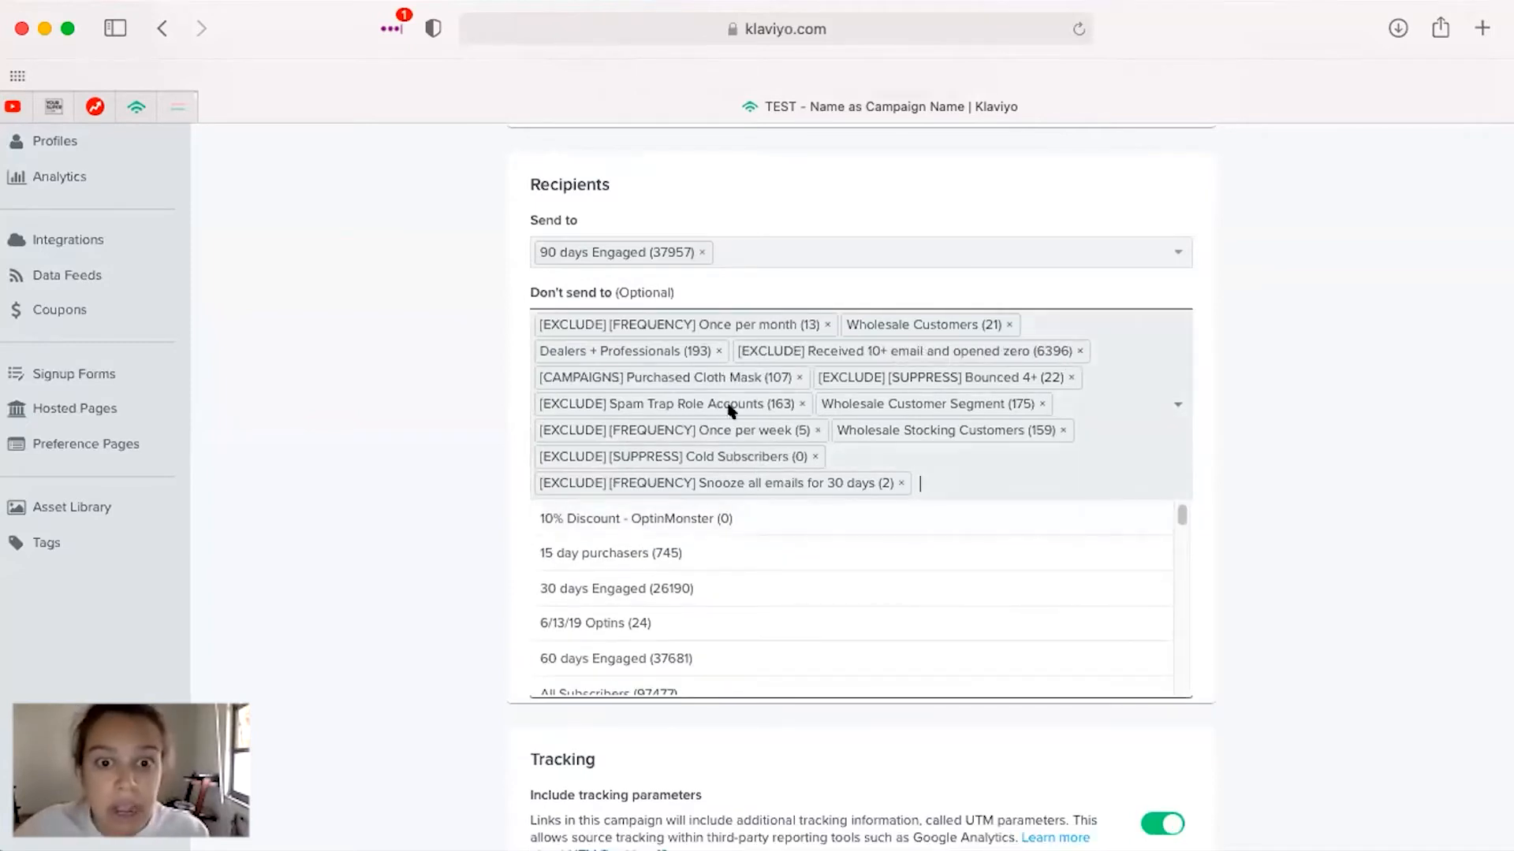
left_click(801, 377)
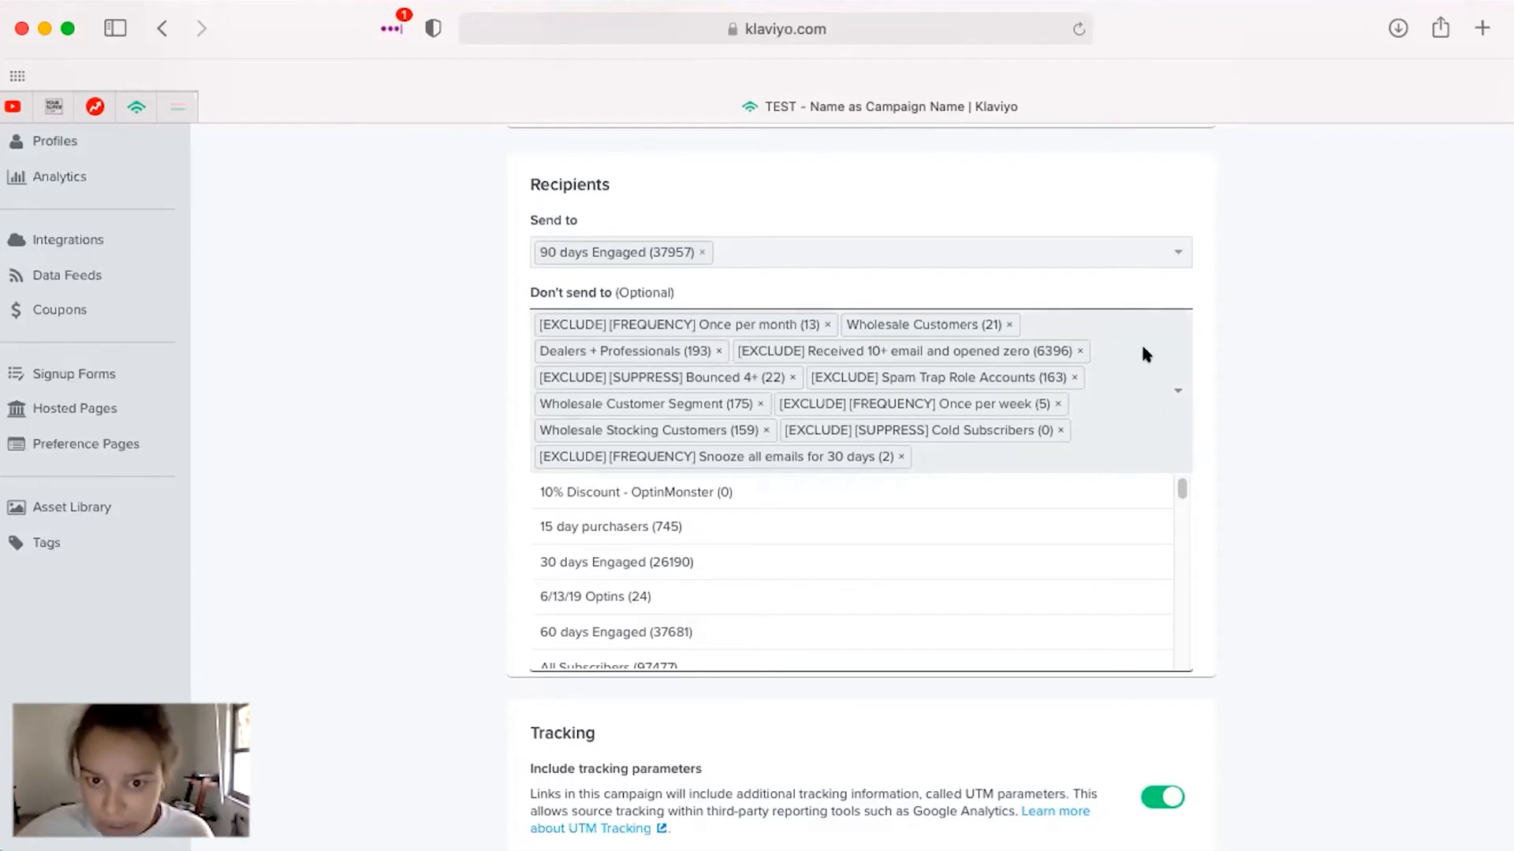
left_click(1467, 416)
Examine the estimated recipients, the option to skip recently emailed profiles, and the tracking parameter settings
scroll(1466, 417, "down", 3)
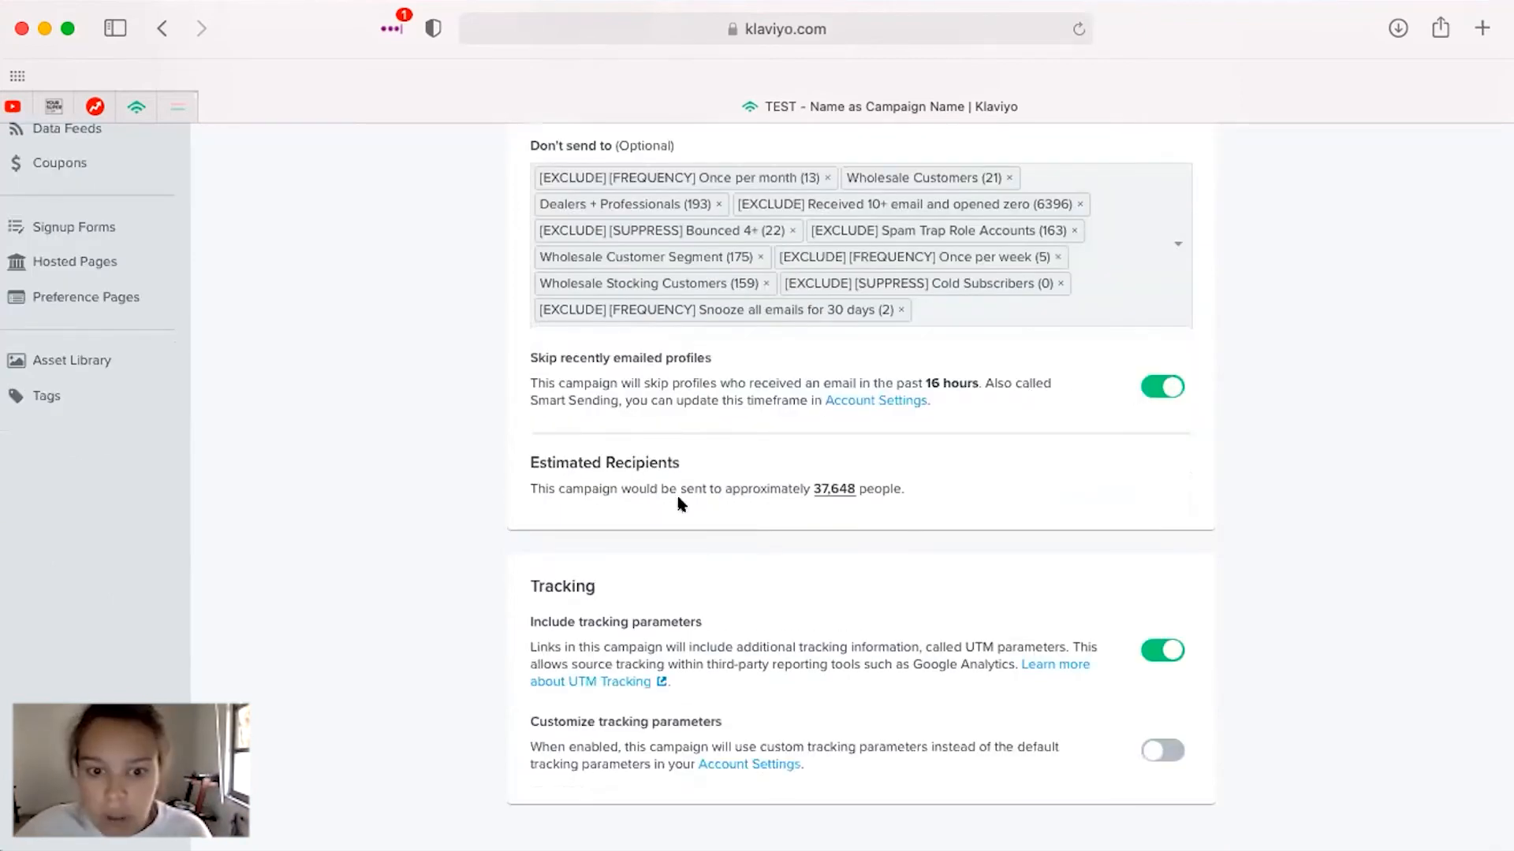
left_click_drag(532, 360, 719, 353)
left_click(725, 356)
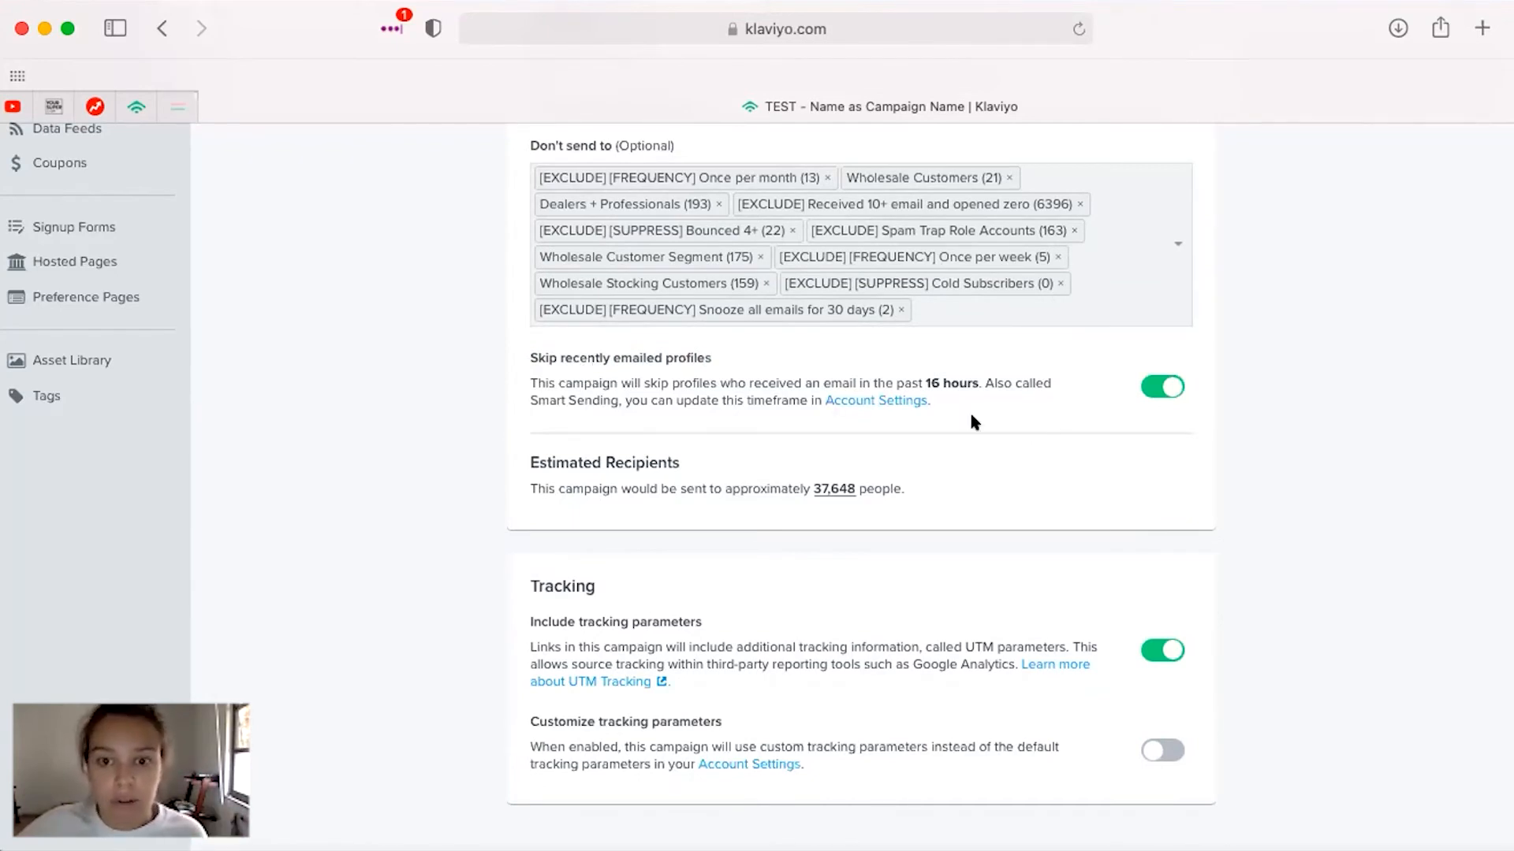
scroll(867, 385, "down", 1)
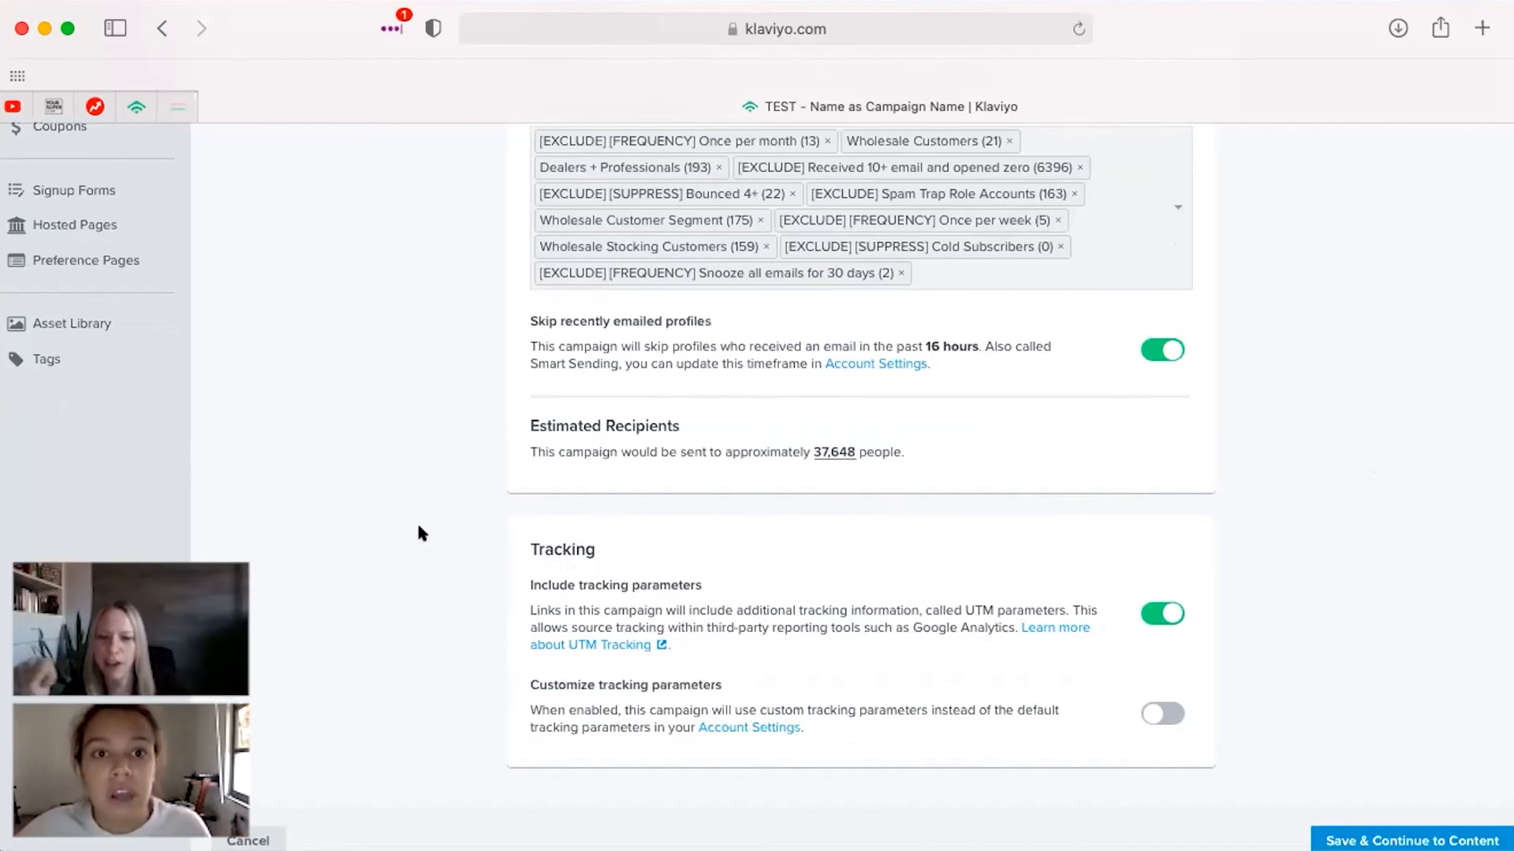
scroll(410, 547, "down", 1)
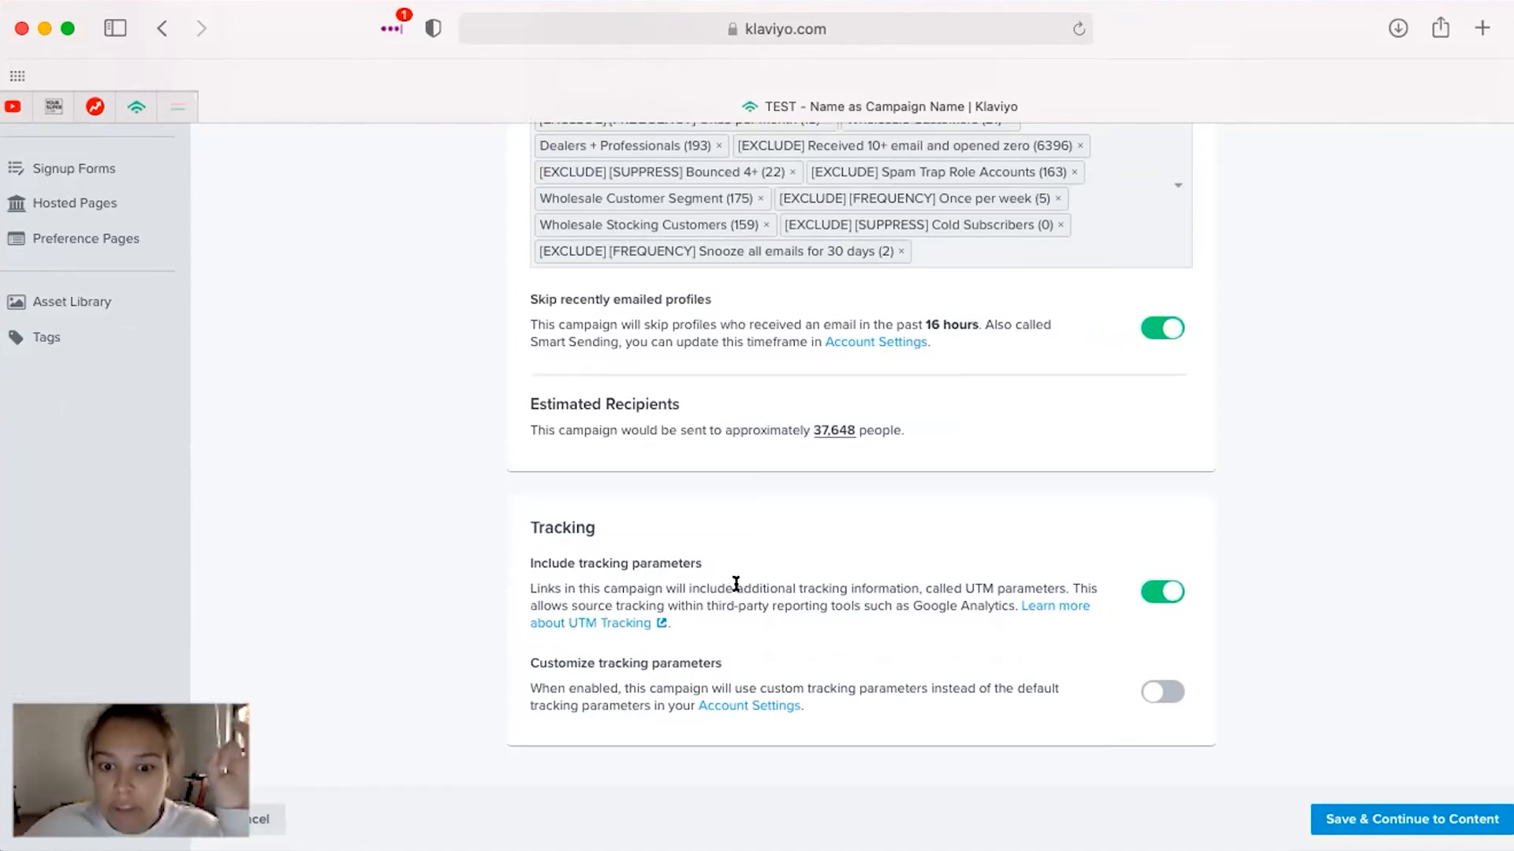
left_click_drag(734, 584, 918, 584)
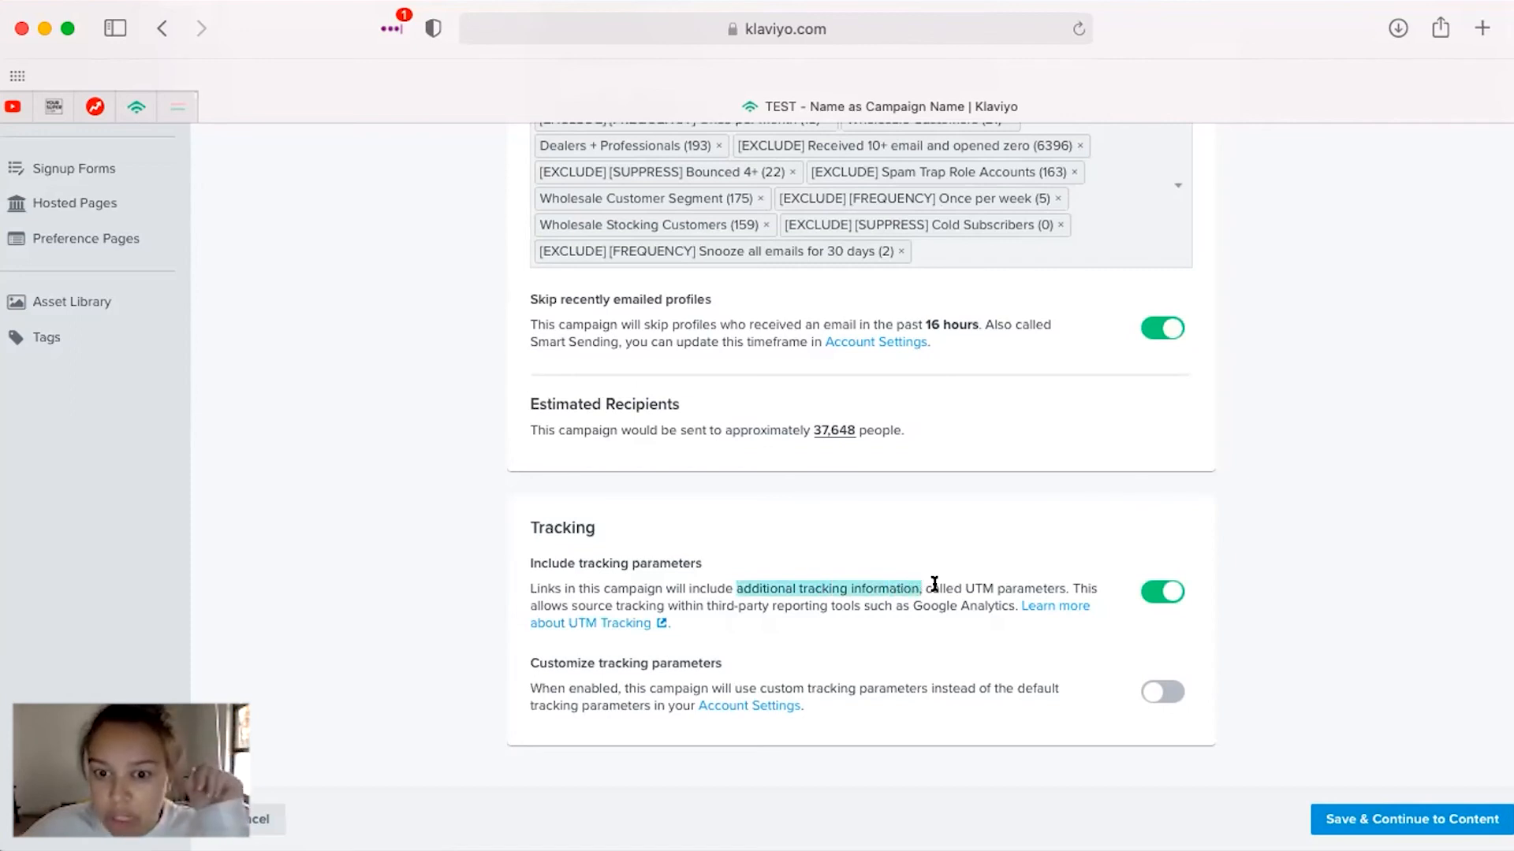
left_click(934, 584)
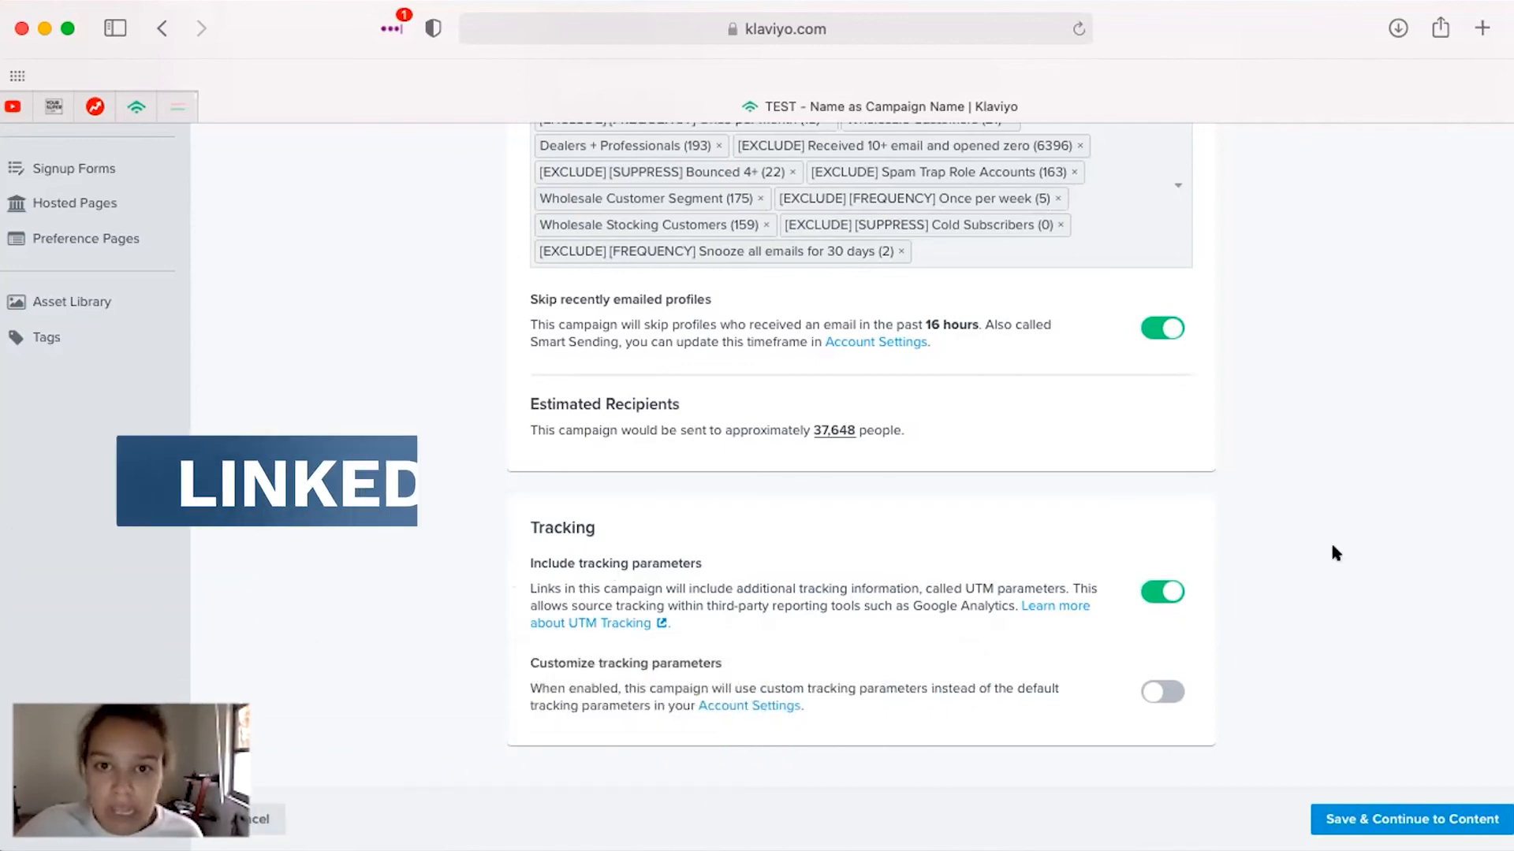
scroll(1377, 560, "up", 3)
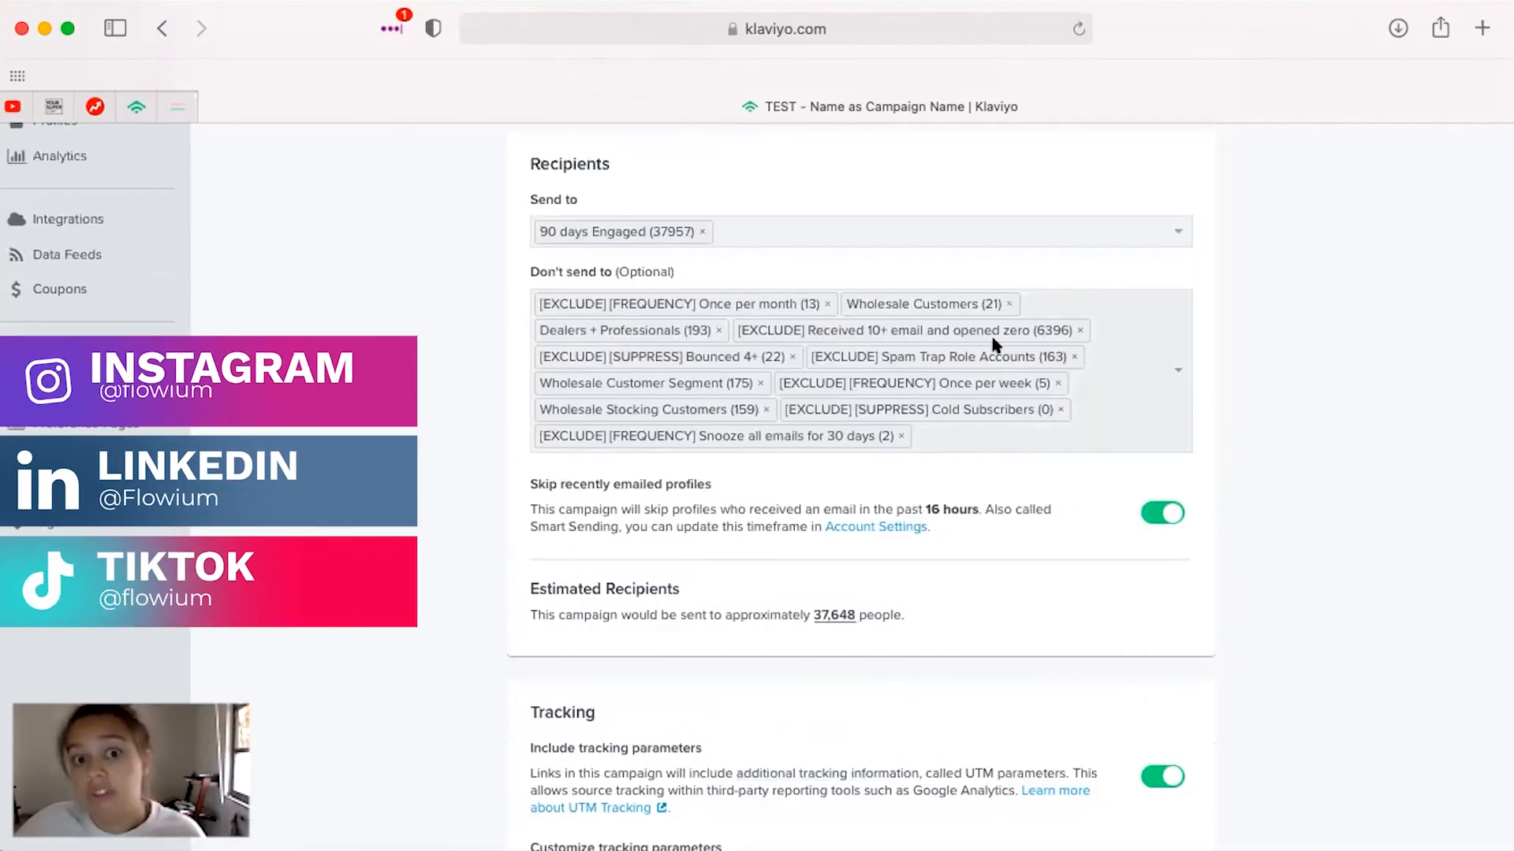
scroll(1357, 584, "down", 3)
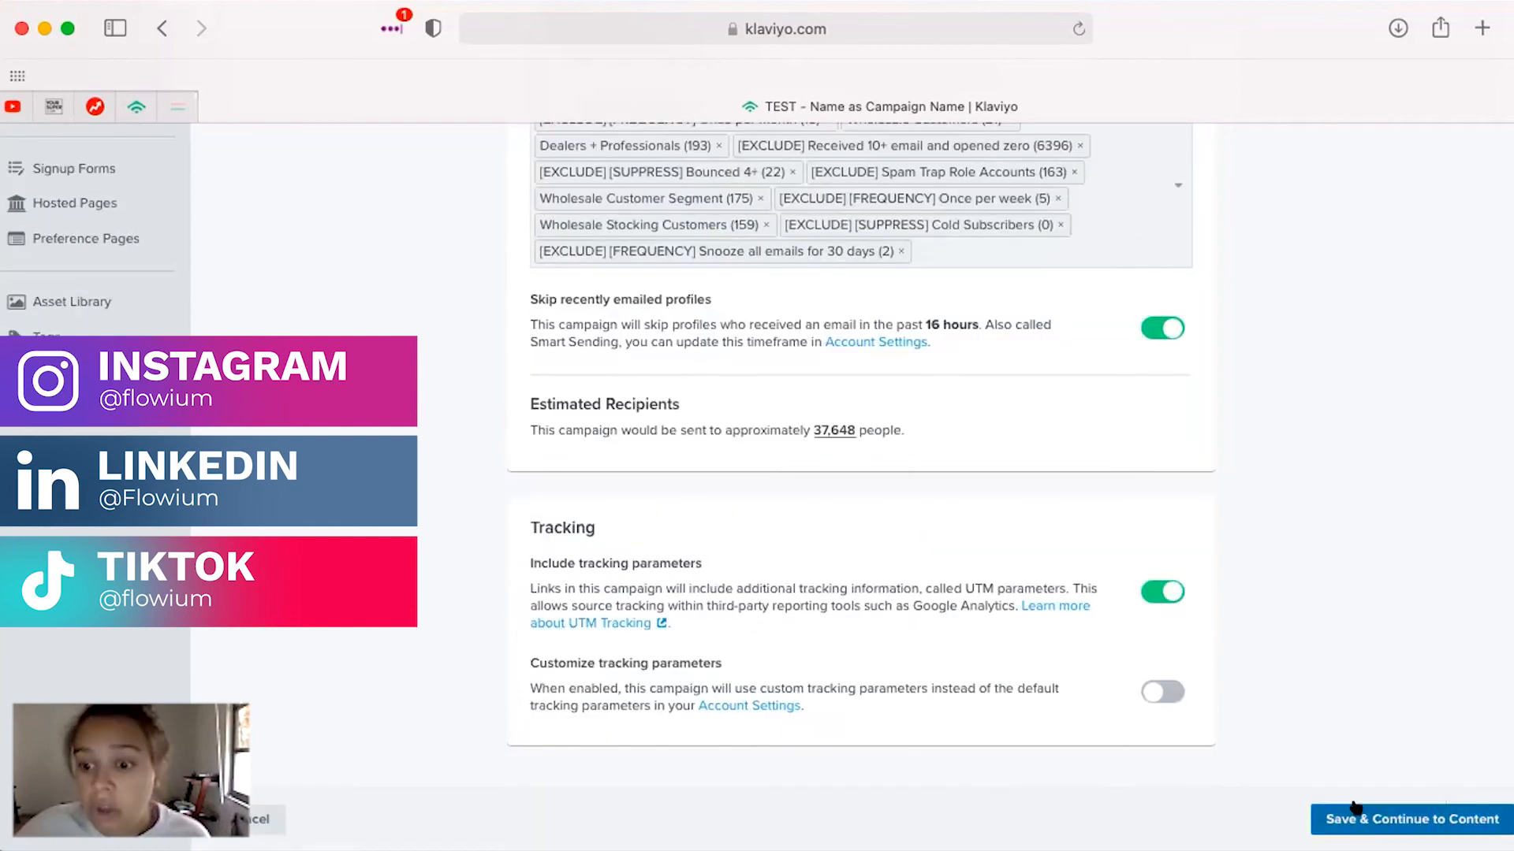